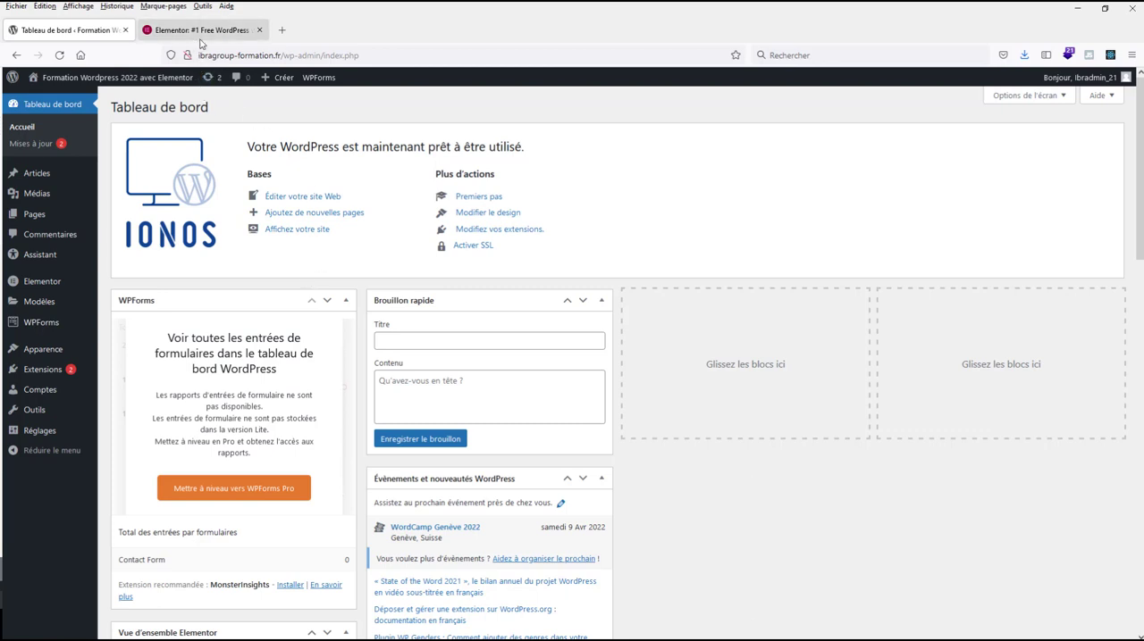
# Open the Elementor website and review the Elementor Pro pricing plans.
pyautogui.click(190, 34)
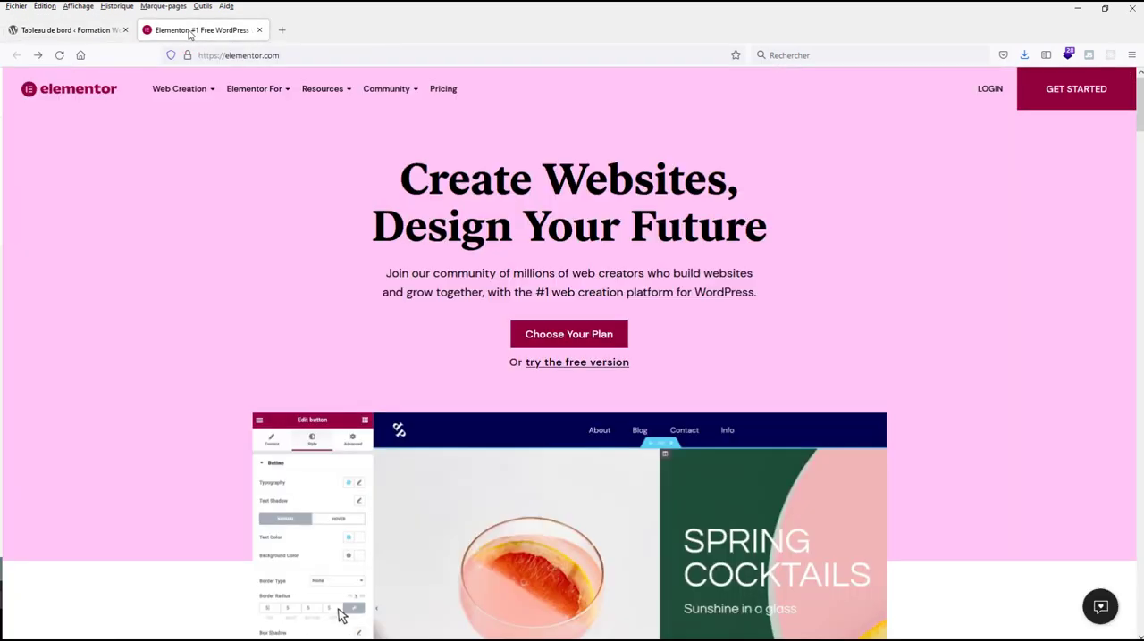
pyautogui.moveTo(259, 87)
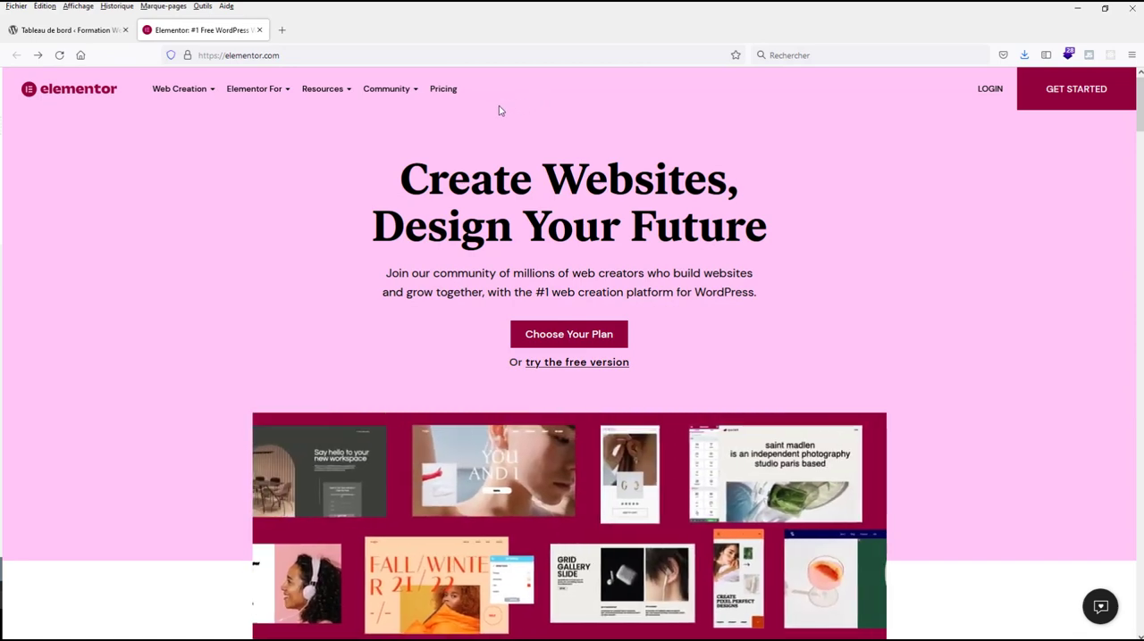
pyautogui.click(444, 90)
pyautogui.scroll(-3, 563, 294)
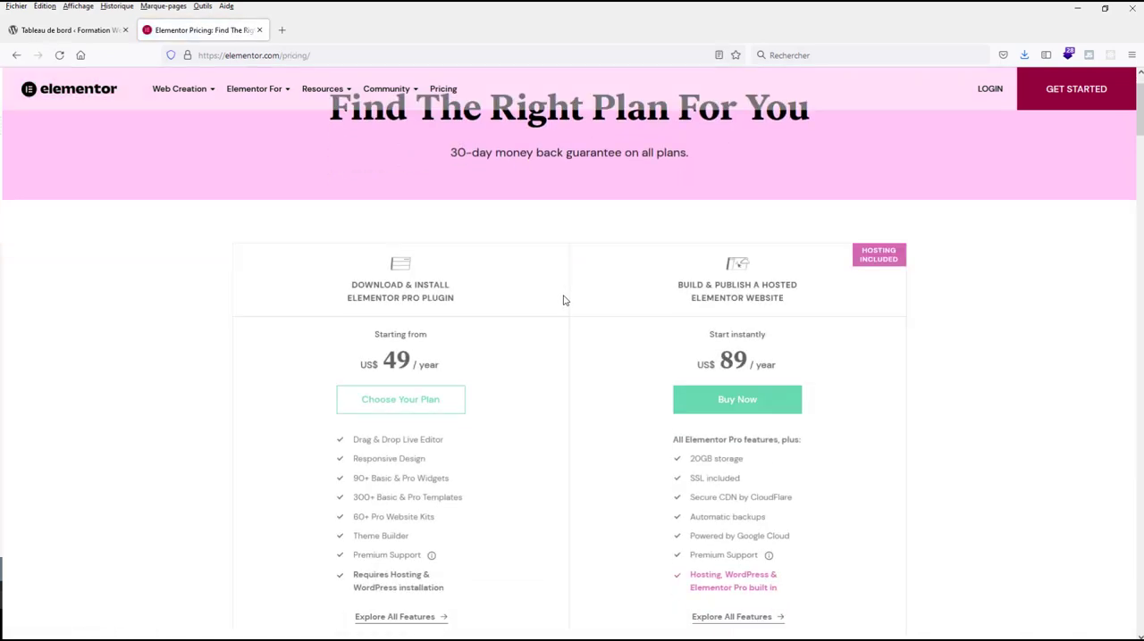
pyautogui.scroll(1, 562, 310)
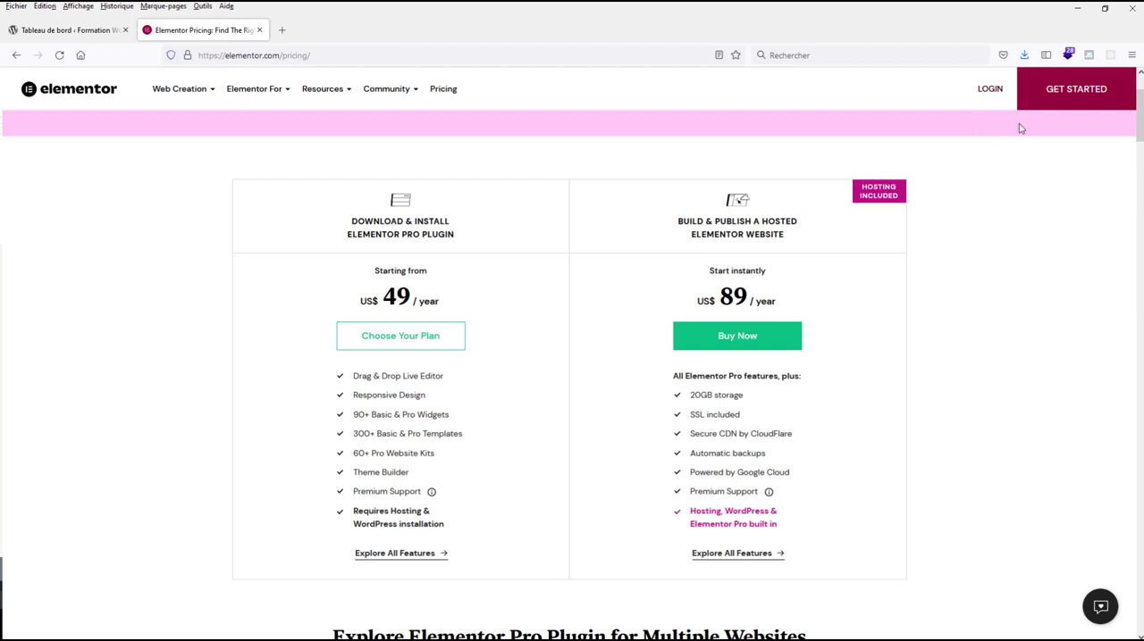
# Log in to the Elementor account and download the Elementor Pro plugin archive elementor-pro-3.5.2.zip.
pyautogui.click(990, 95)
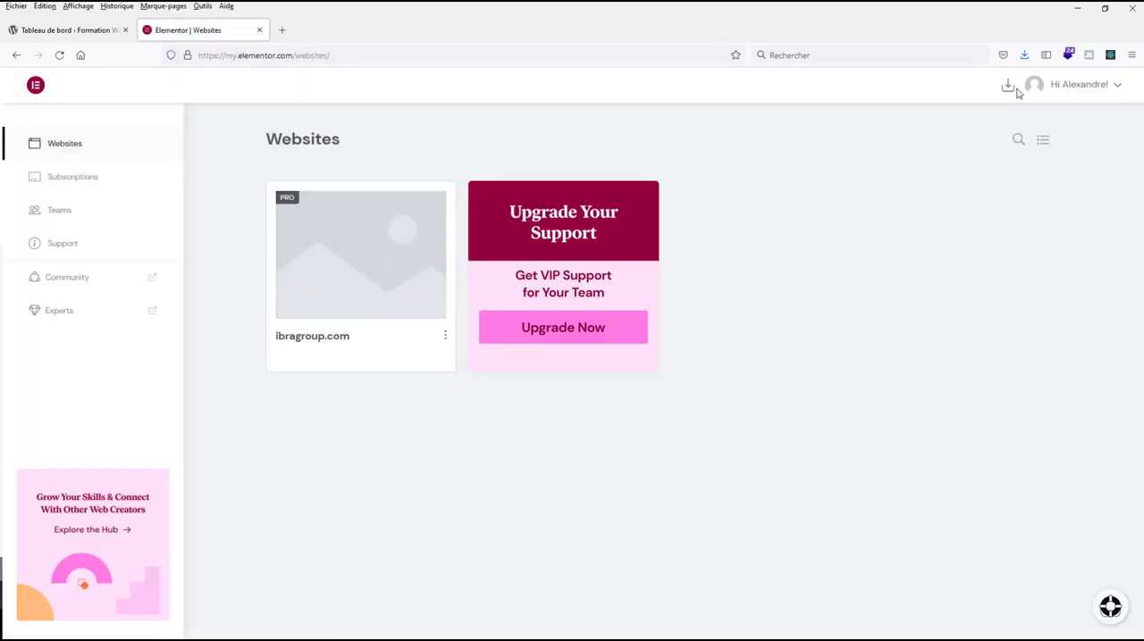
pyautogui.moveTo(1010, 93)
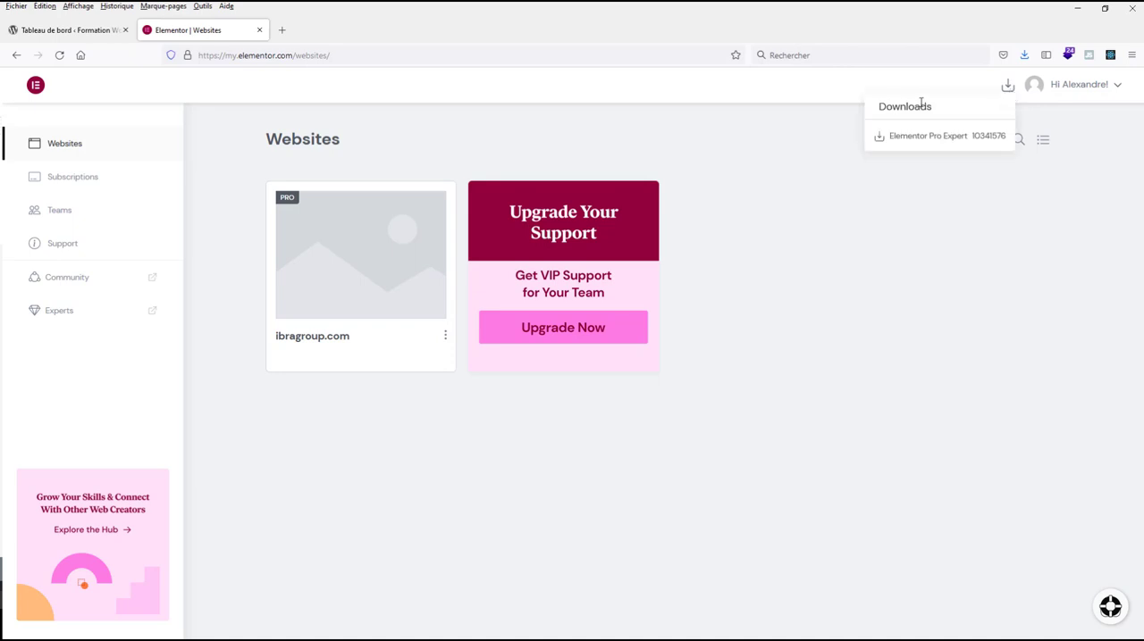
pyautogui.click(947, 145)
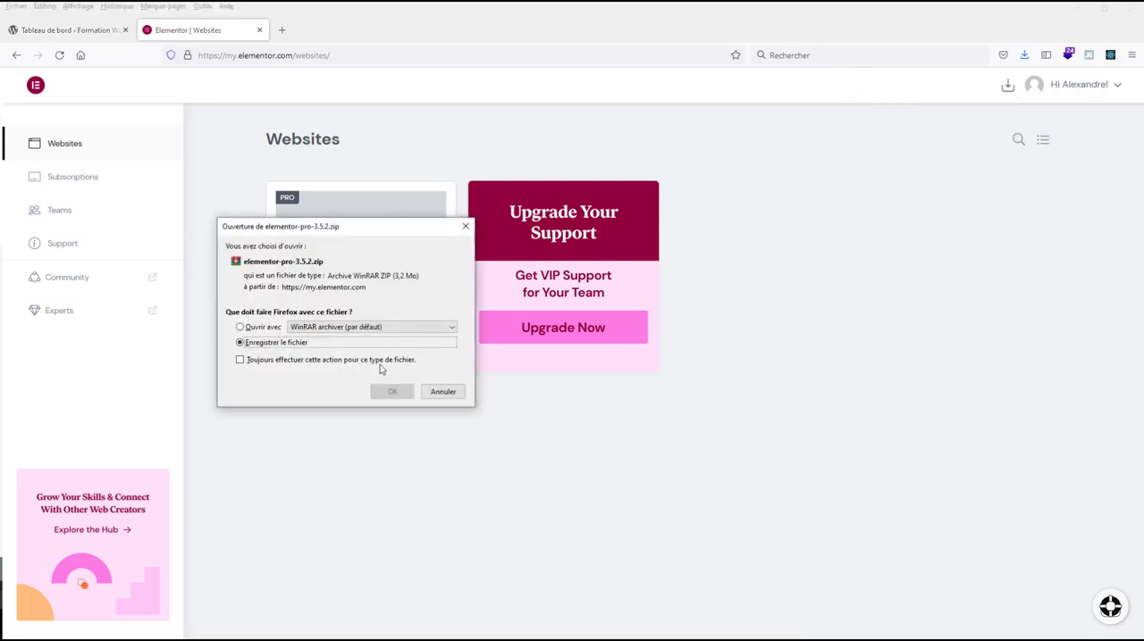
pyautogui.click(388, 393)
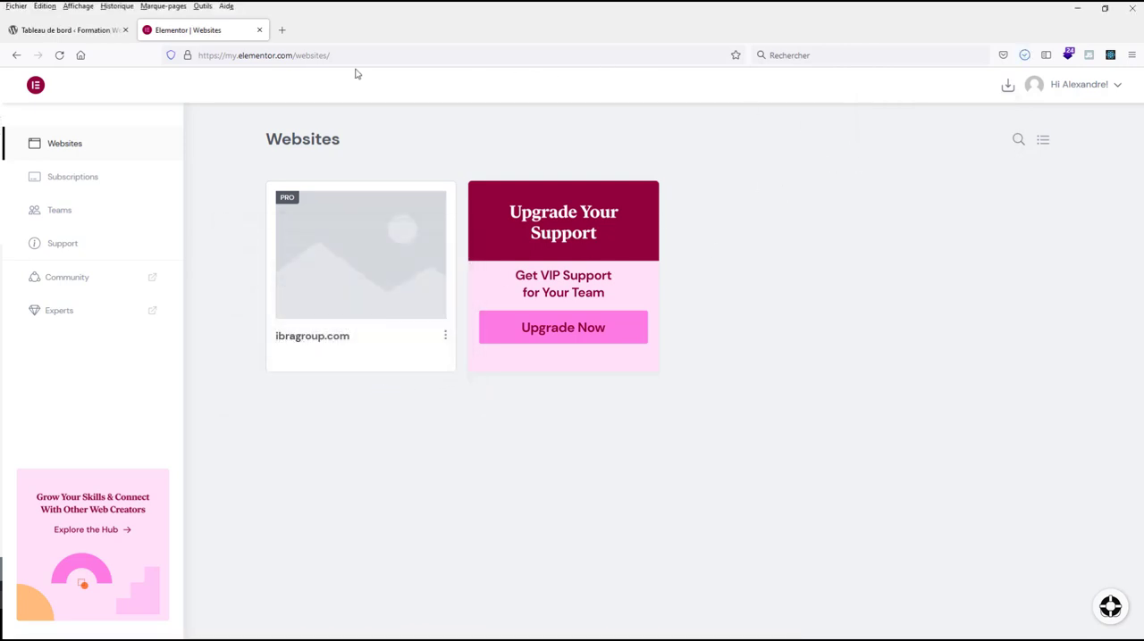
# Upload elementor-pro-3.5.2(1).zip as a new extension in the WordPress dashboard, then install and activate it.
pyautogui.click(82, 32)
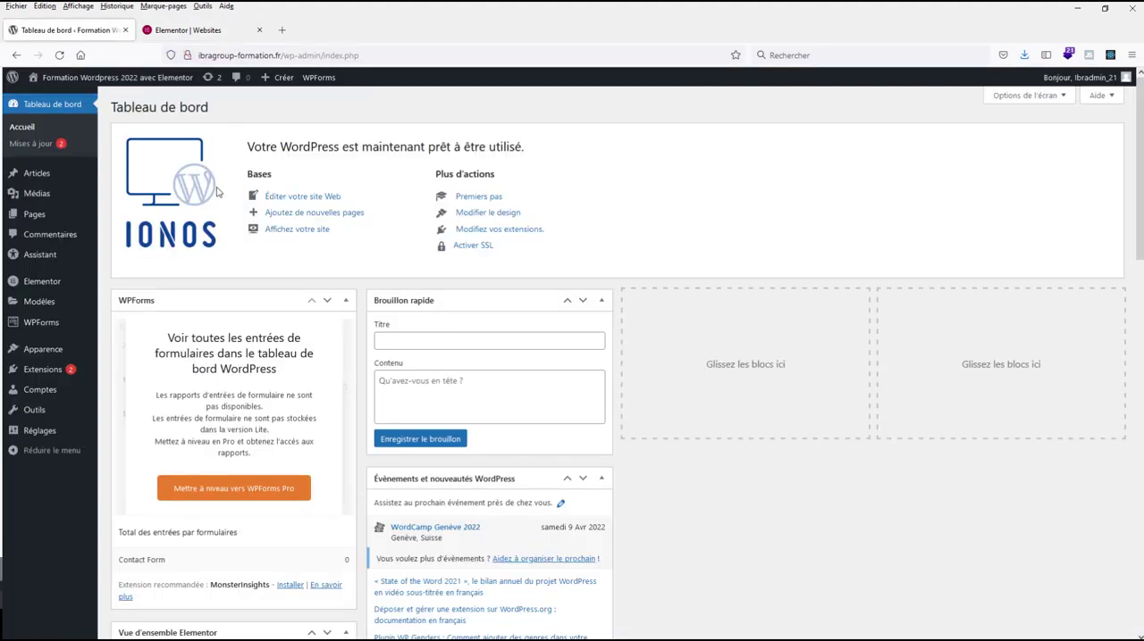
pyautogui.moveTo(59, 373)
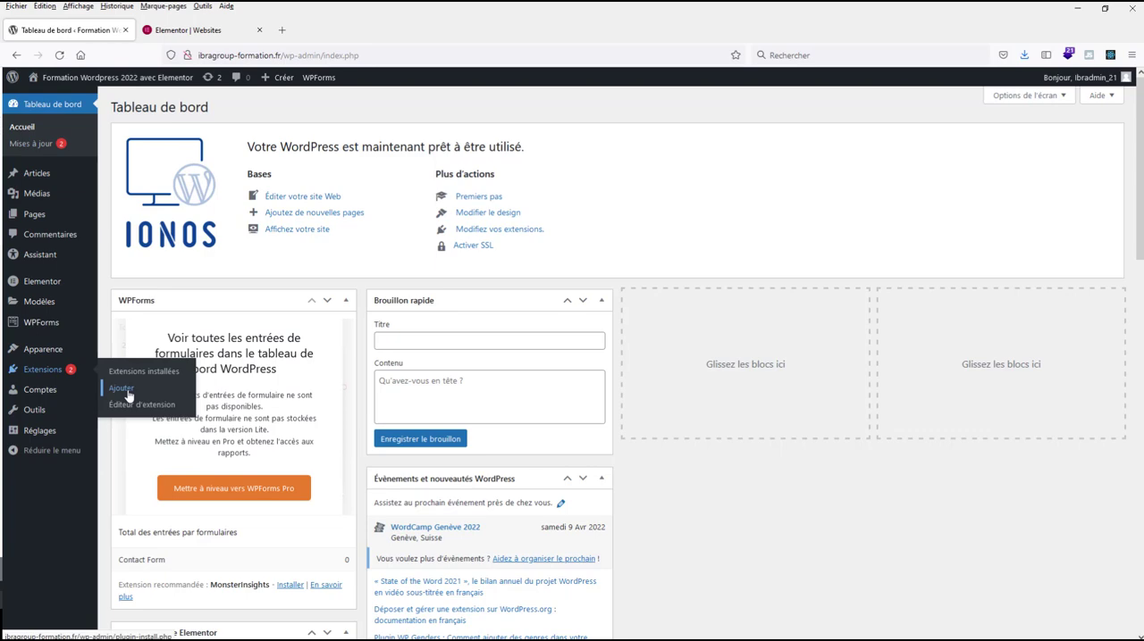
pyautogui.click(127, 391)
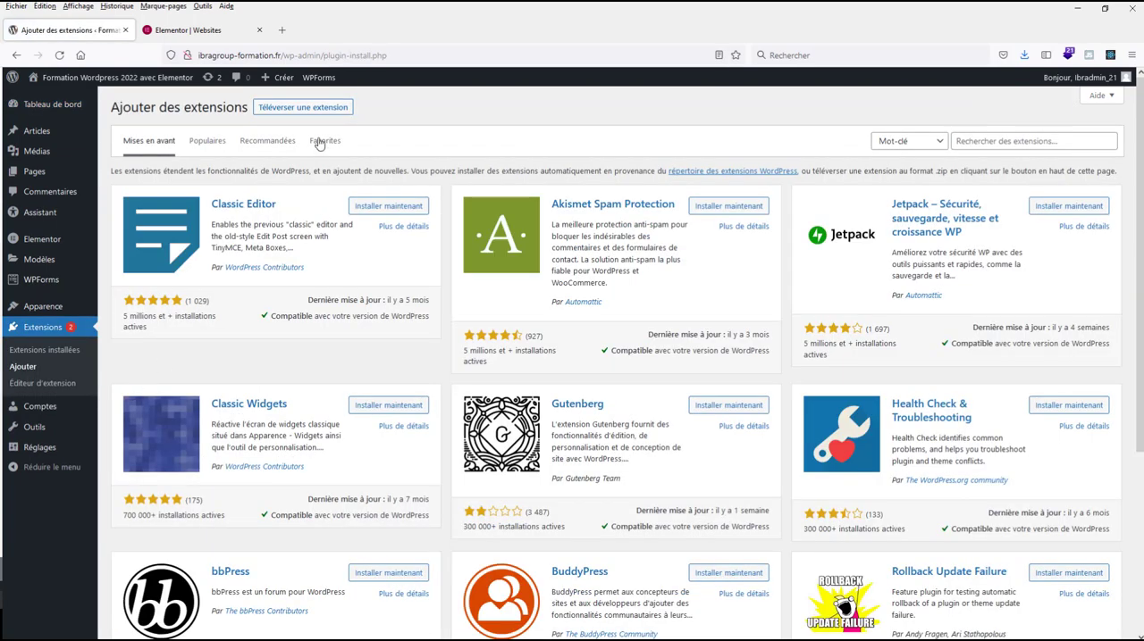
pyautogui.click(303, 108)
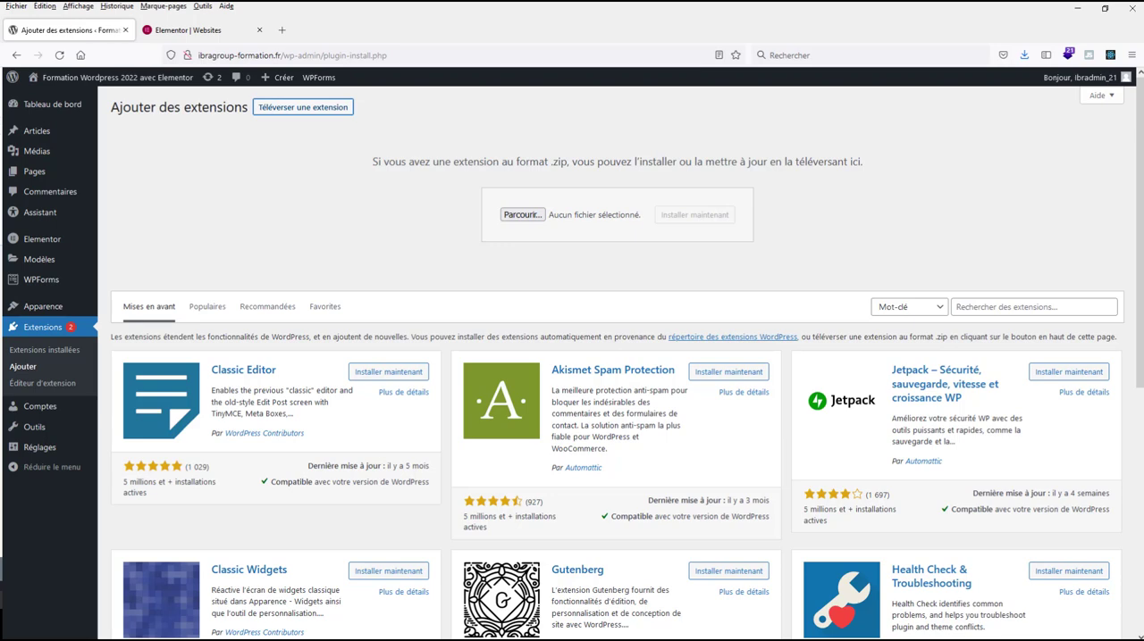
pyautogui.click(523, 214)
pyautogui.click(140, 105)
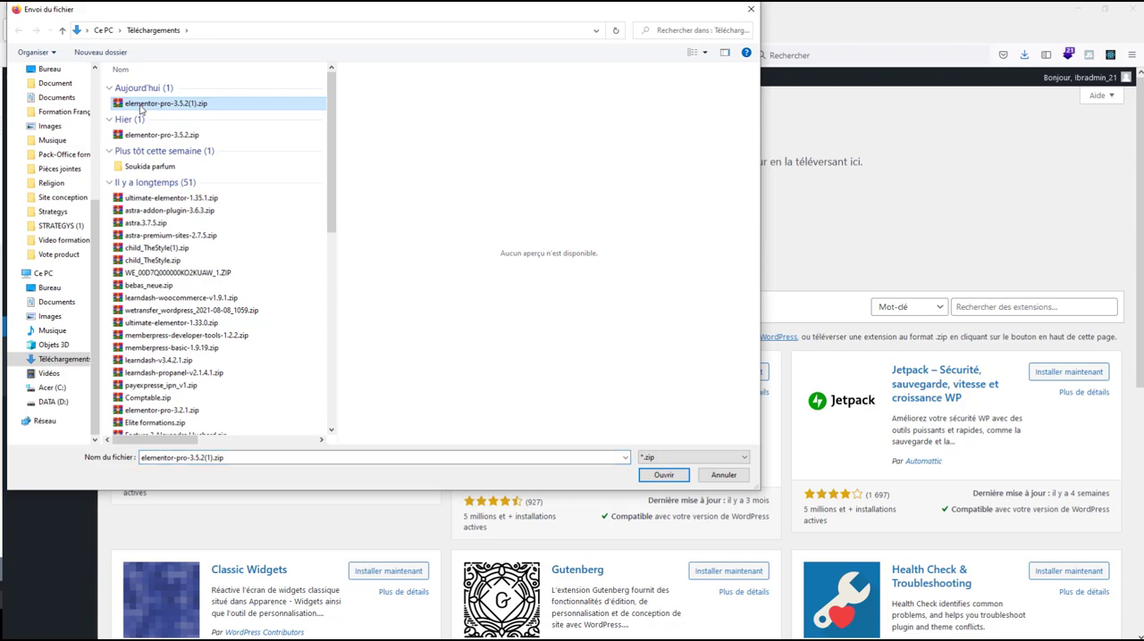
pyautogui.doubleClick(140, 106)
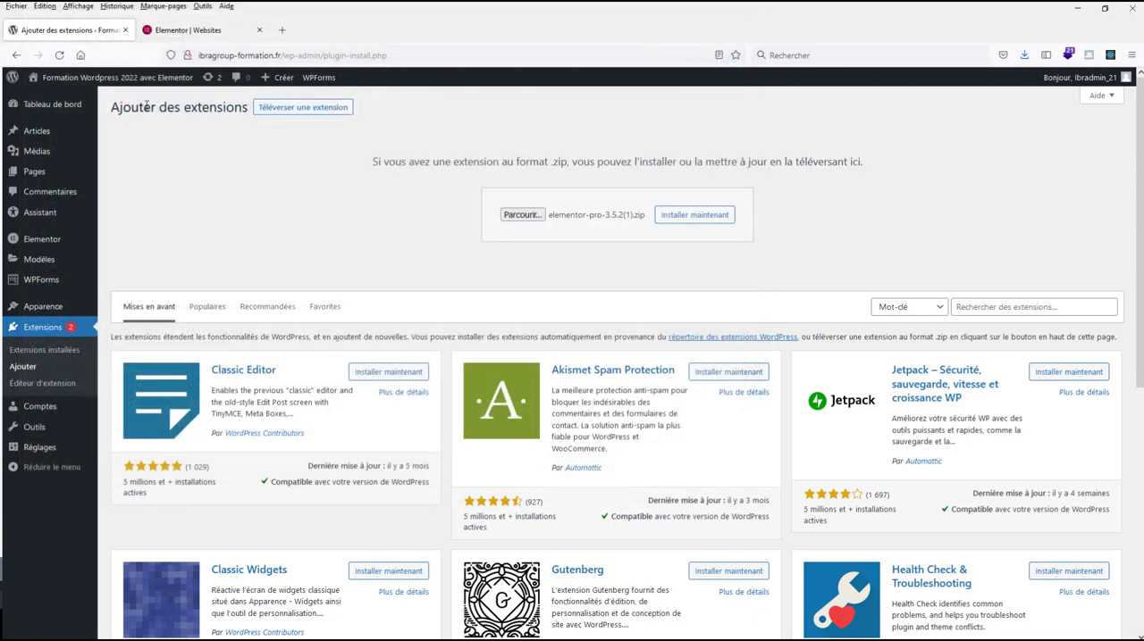
pyautogui.click(695, 224)
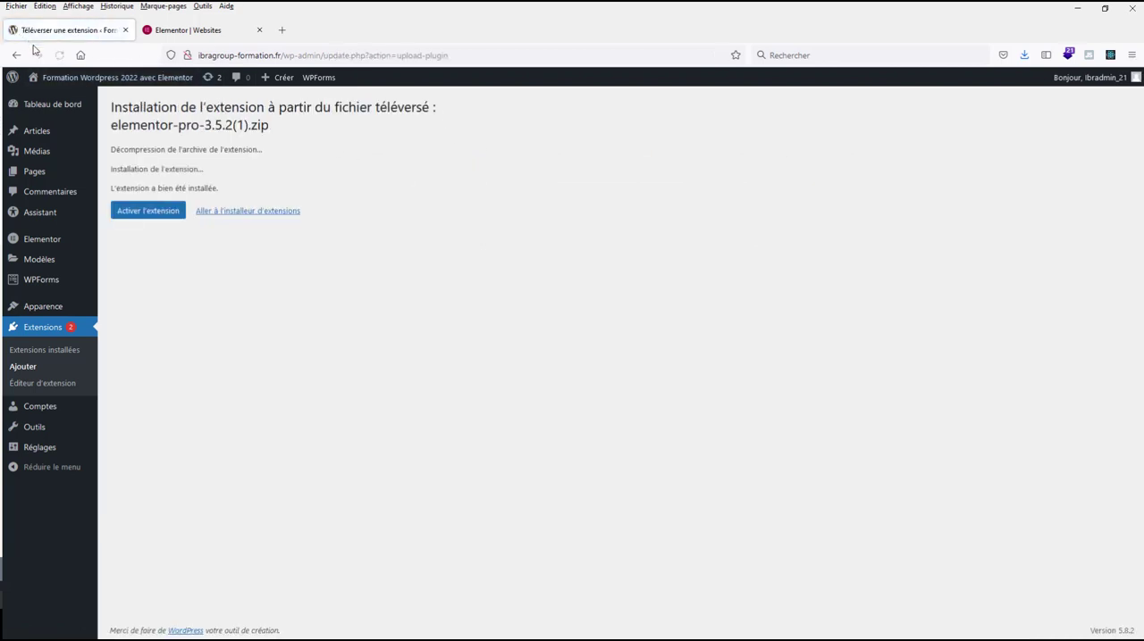
pyautogui.click(160, 211)
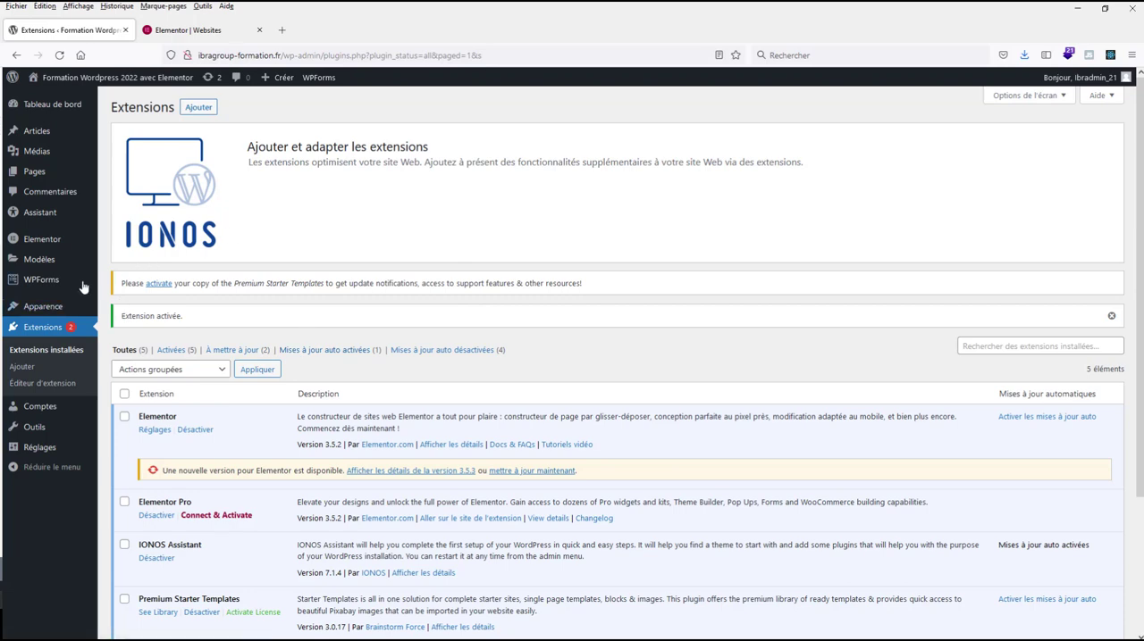
# Connect the Elementor Pro extension to the Elementor account and activate its licence for the WordPress site.
pyautogui.moveTo(77, 284)
pyautogui.scroll(-1, 77, 284)
pyautogui.scroll(-1, 264, 468)
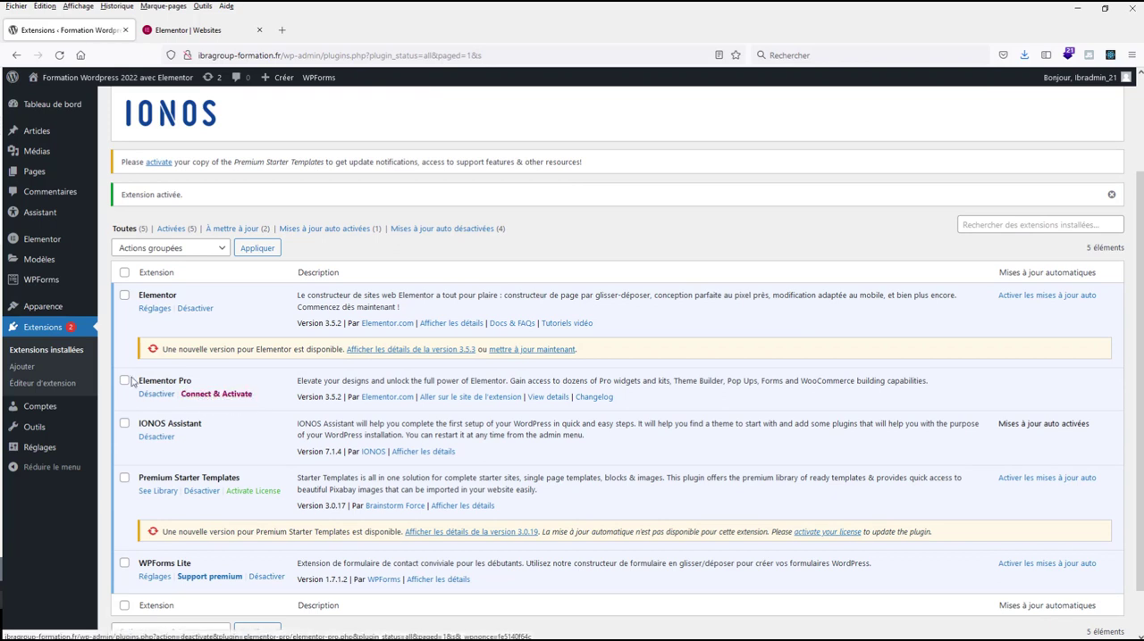
pyautogui.moveTo(49, 176)
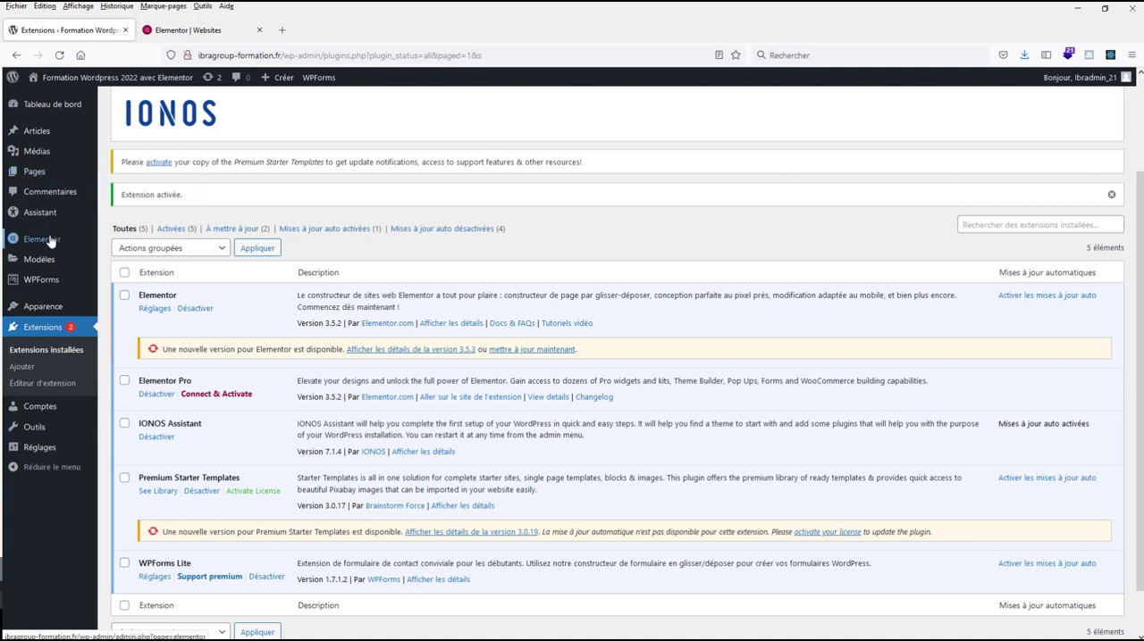
pyautogui.moveTo(50, 241)
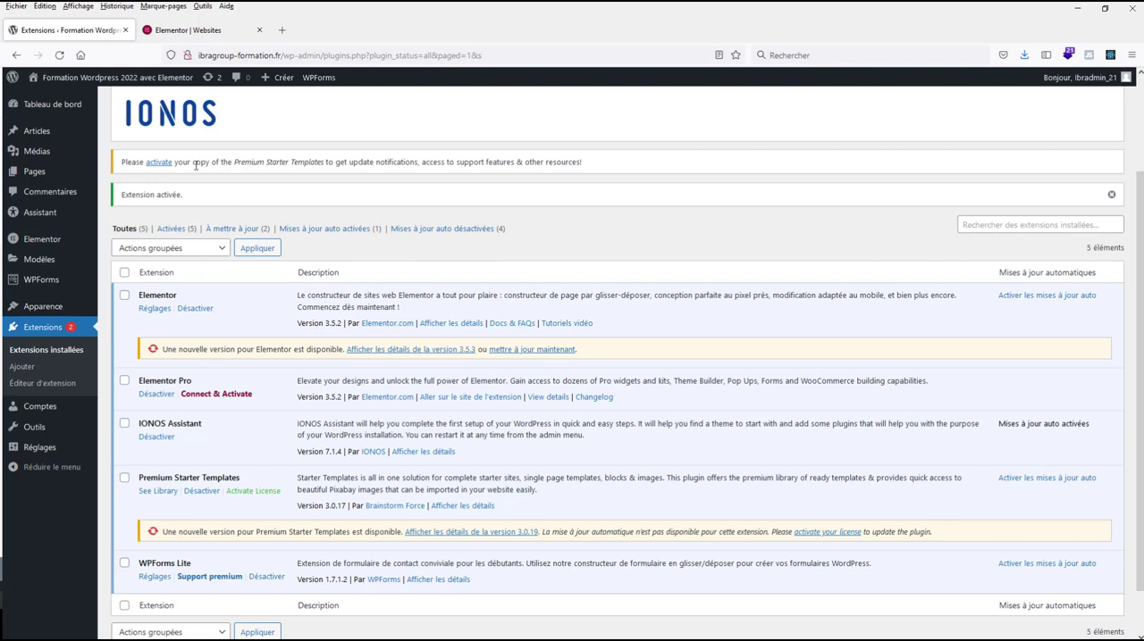
pyautogui.click(219, 394)
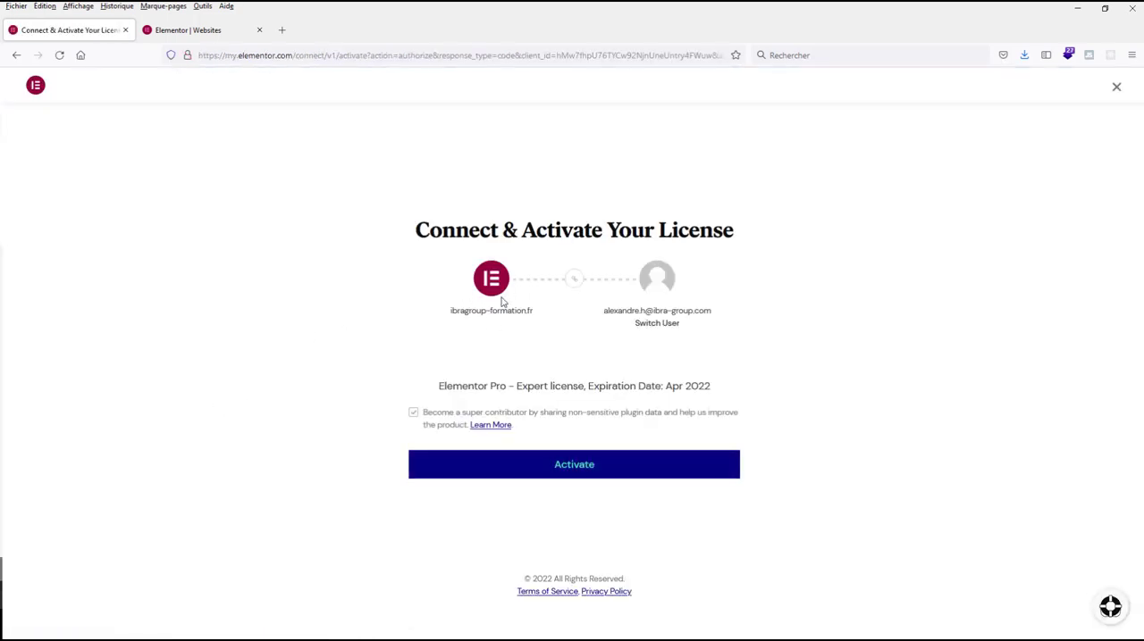
pyautogui.click(576, 468)
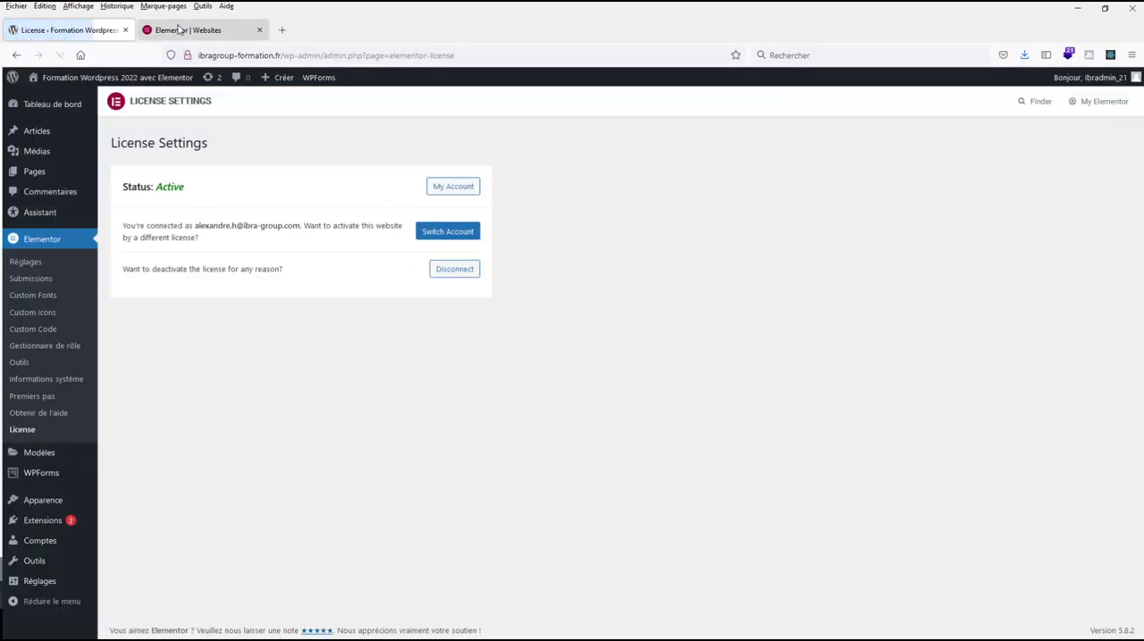
pyautogui.click(179, 31)
pyautogui.click(101, 32)
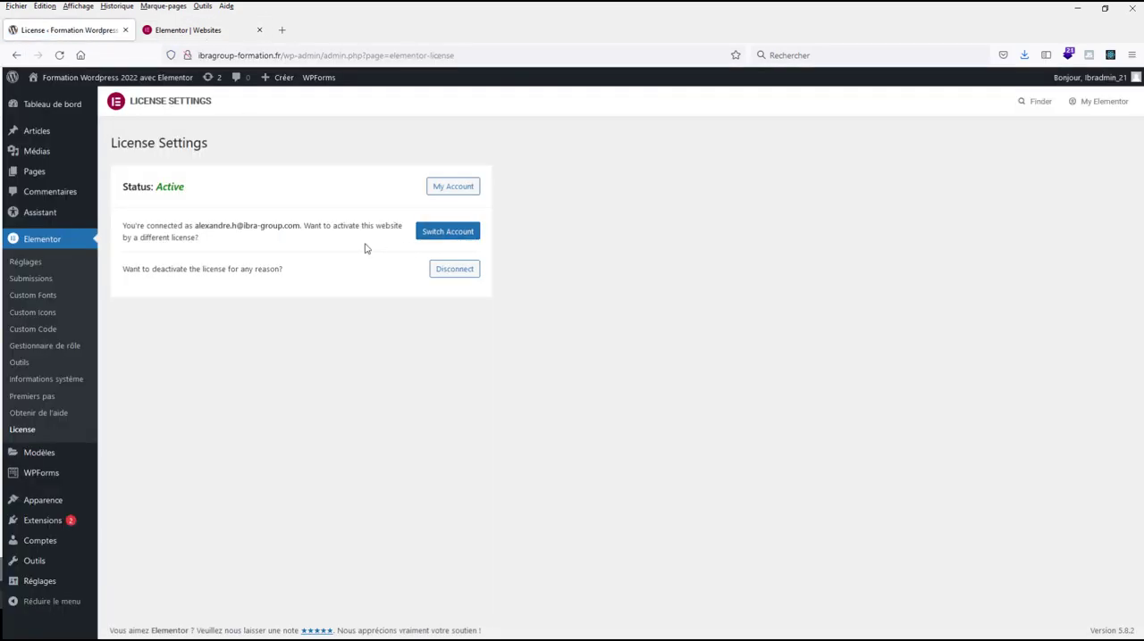
# View Elementor's general settings, then create a new WordPress page in a separate tab and open it in the Elementor editor.
pyautogui.click(50, 248)
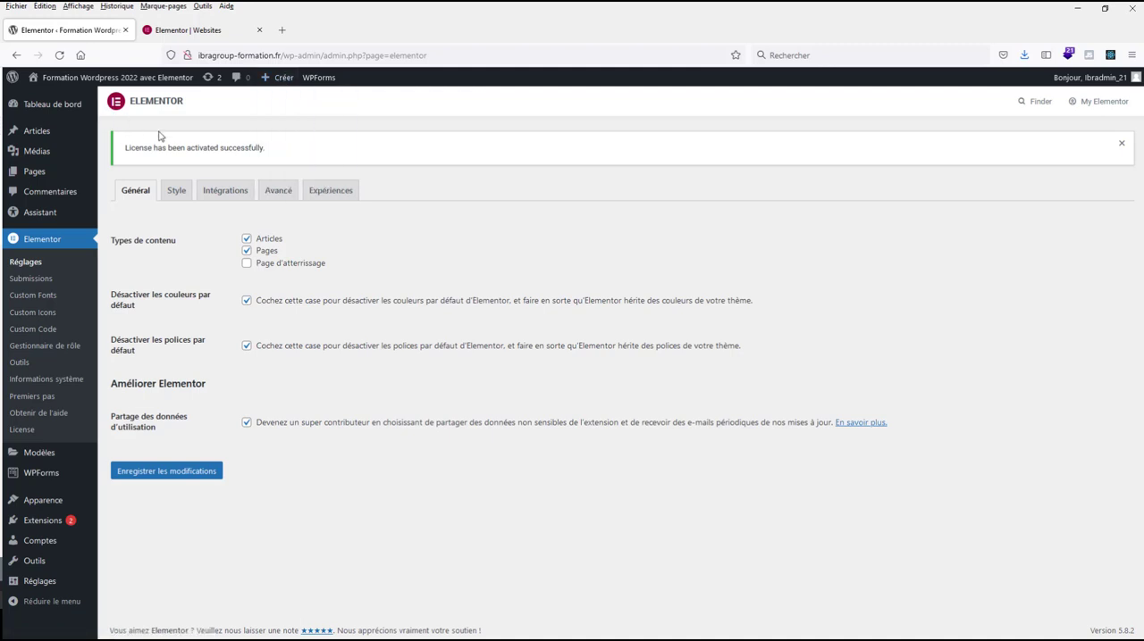
pyautogui.moveTo(275, 86)
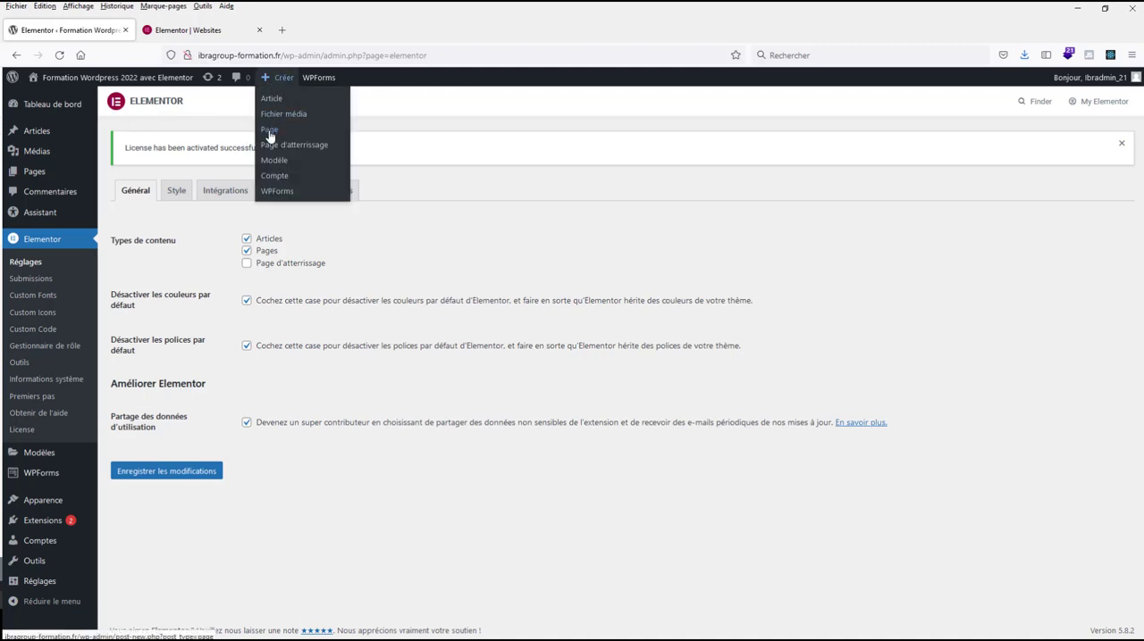
pyautogui.rightClick(267, 130)
pyautogui.click(304, 142)
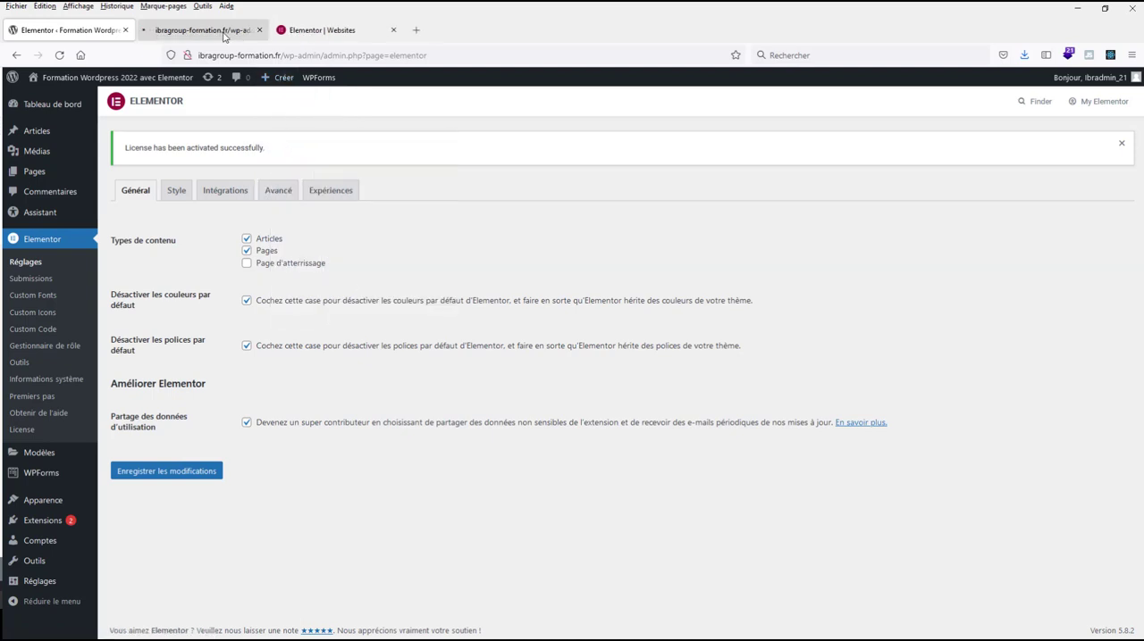
pyautogui.click(223, 32)
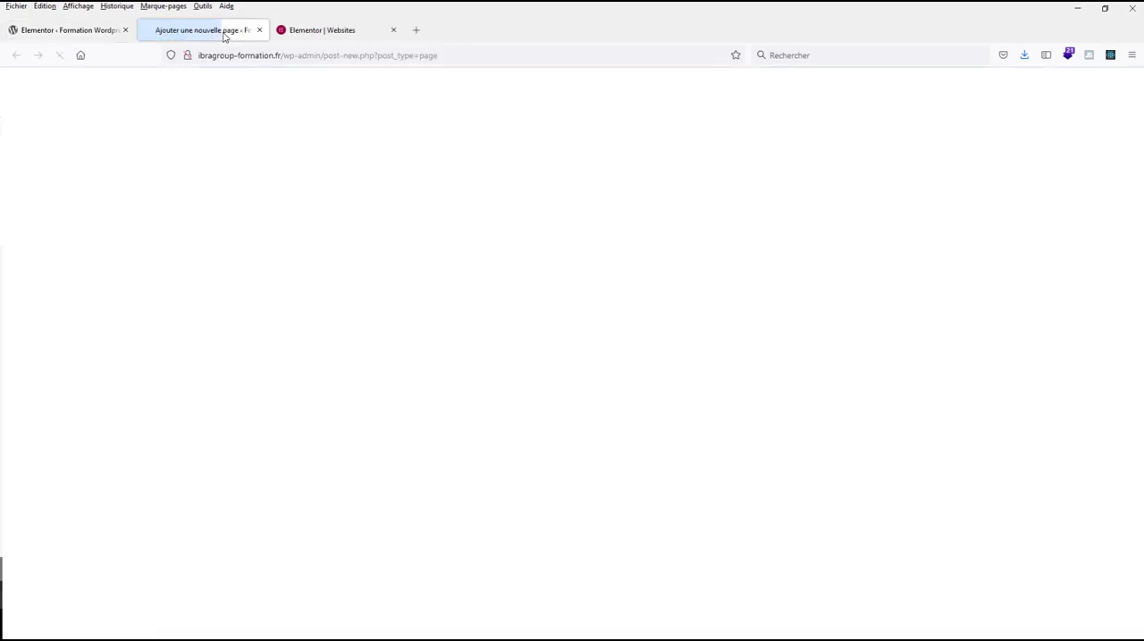
pyautogui.click(259, 87)
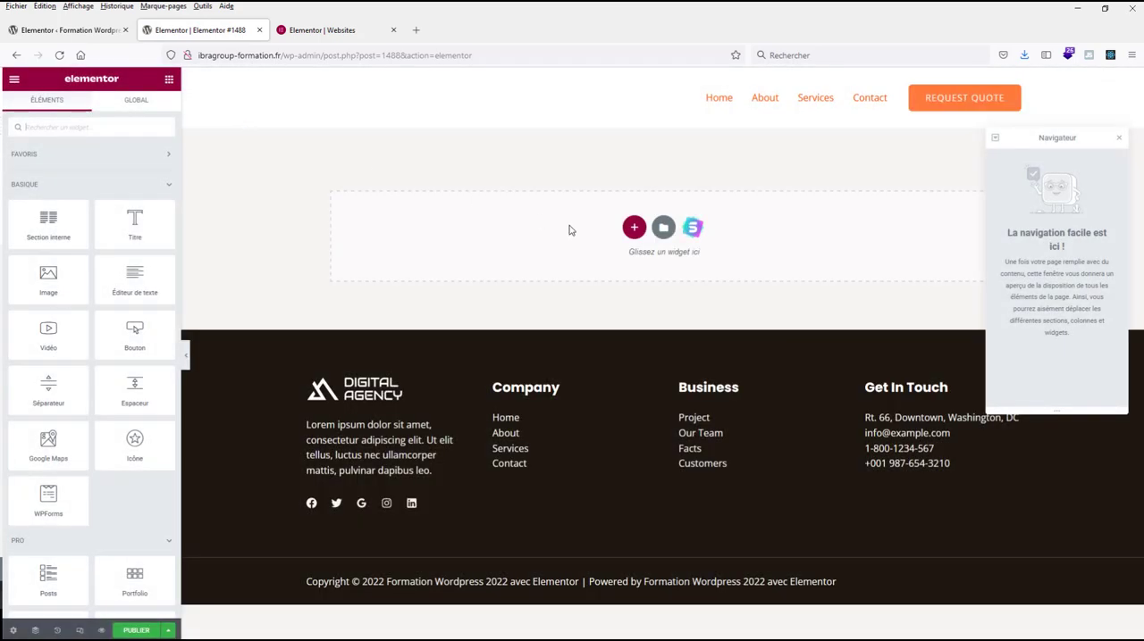
# Add a single-column section to the empty page and place an Image widget in it.
pyautogui.click(633, 227)
pyautogui.click(490, 264)
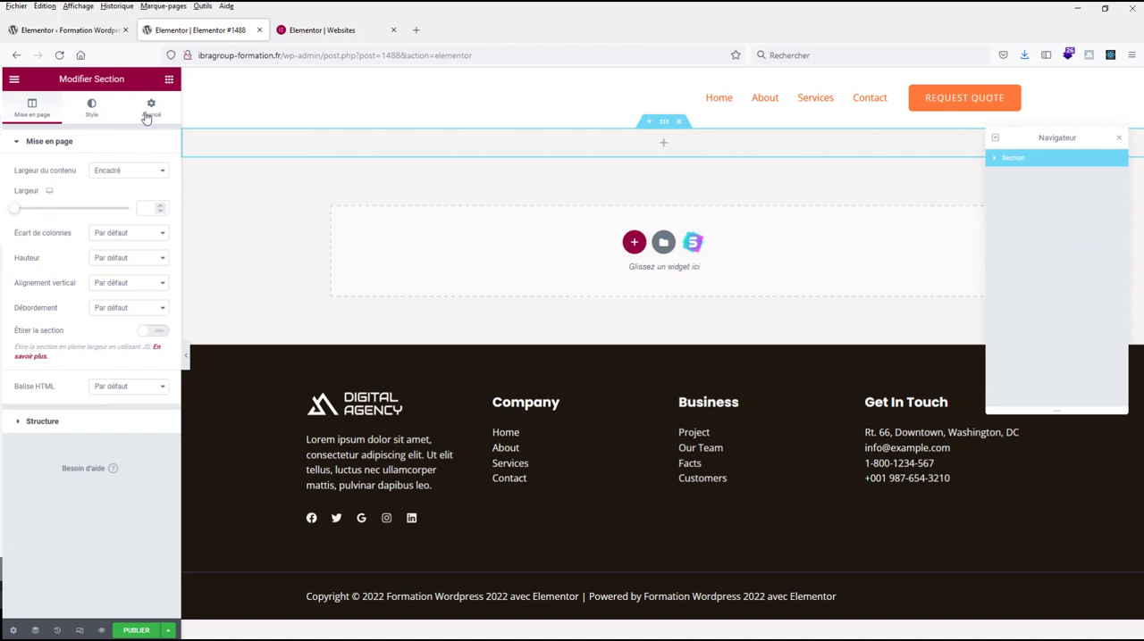
pyautogui.click(170, 80)
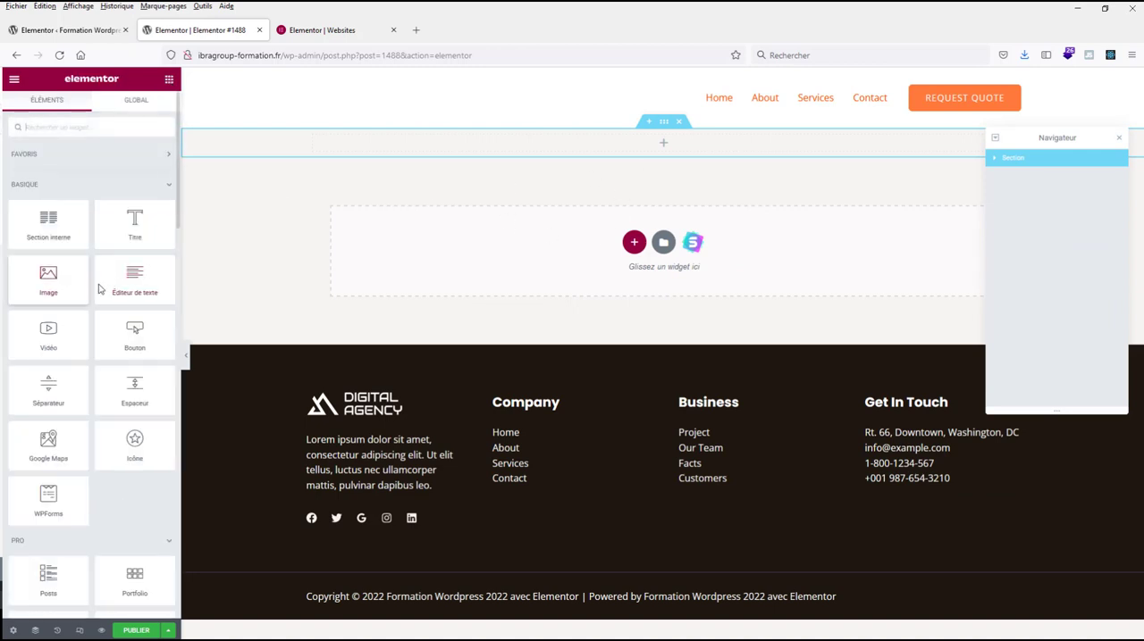
pyautogui.moveTo(49, 279); pyautogui.dragTo(675, 141)
# Examine the Image widget's style options and its advanced settings, including the motion effects.
pyautogui.click(91, 108)
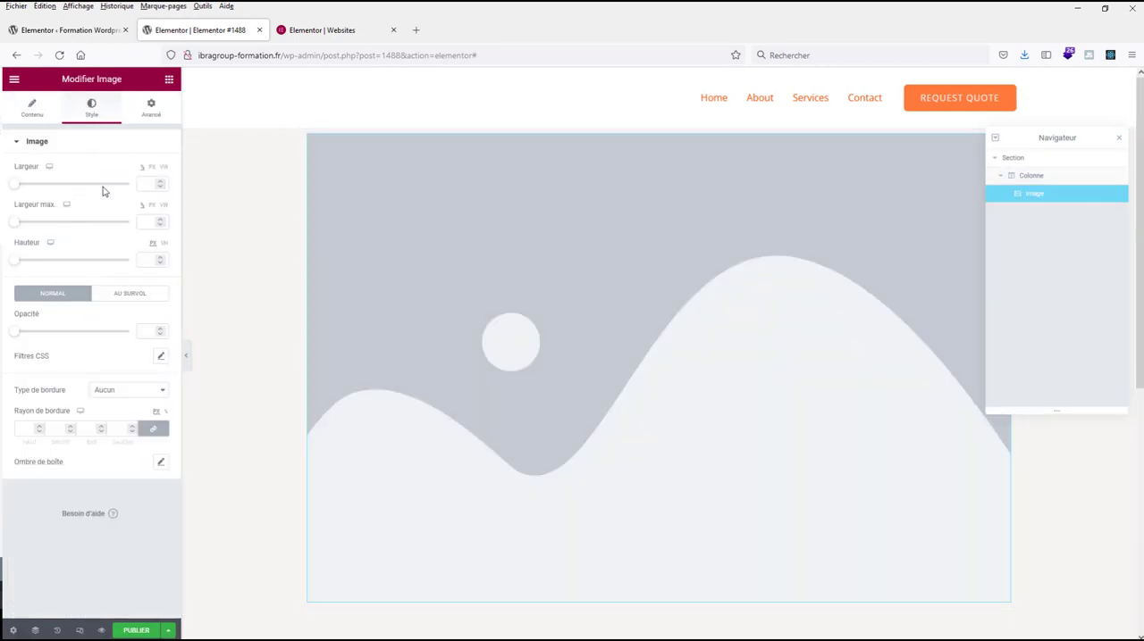
pyautogui.click(154, 107)
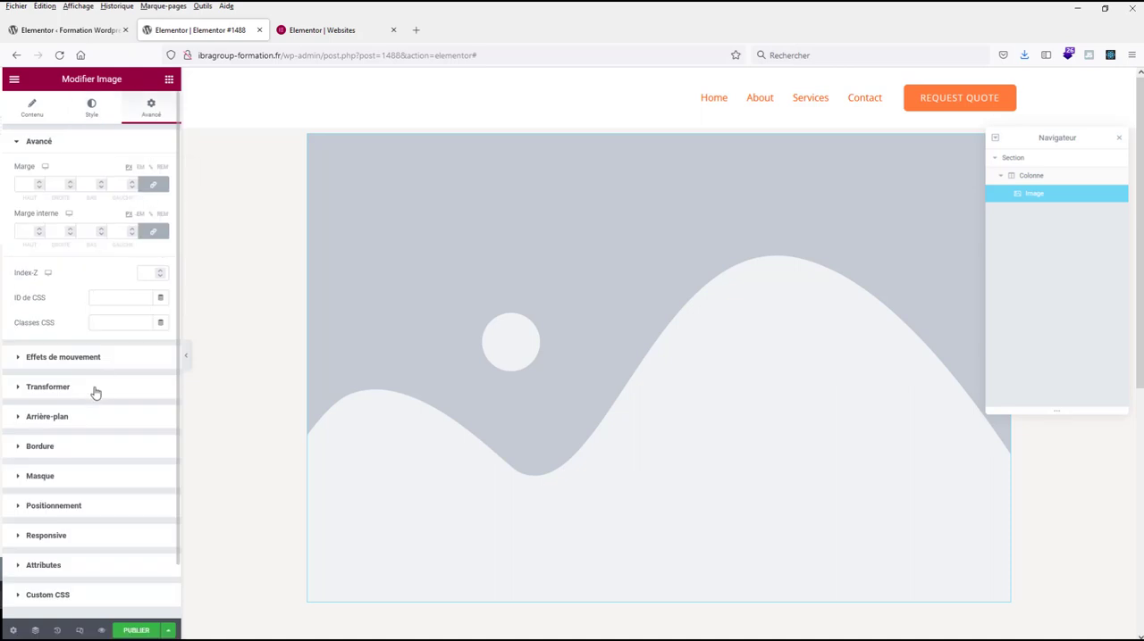
pyautogui.click(47, 359)
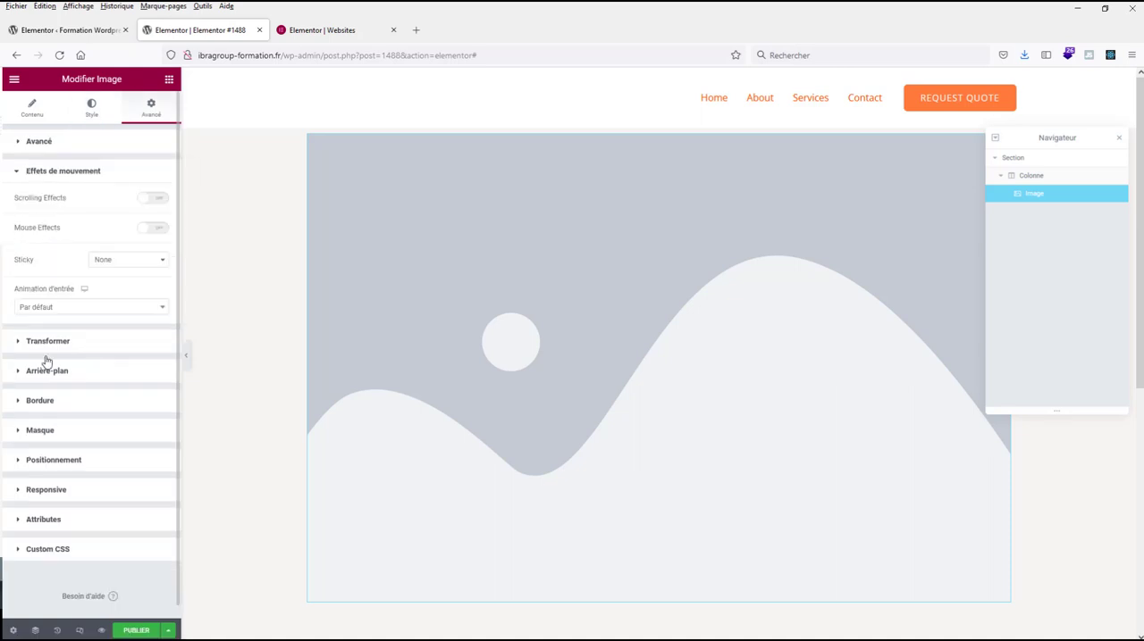
pyautogui.click(91, 106)
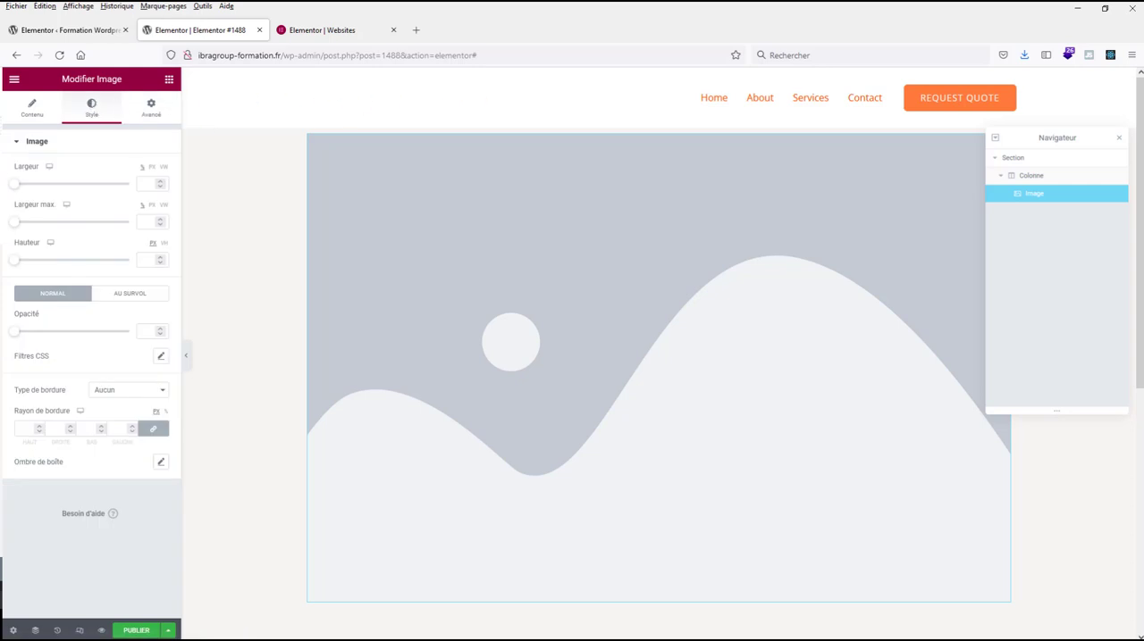